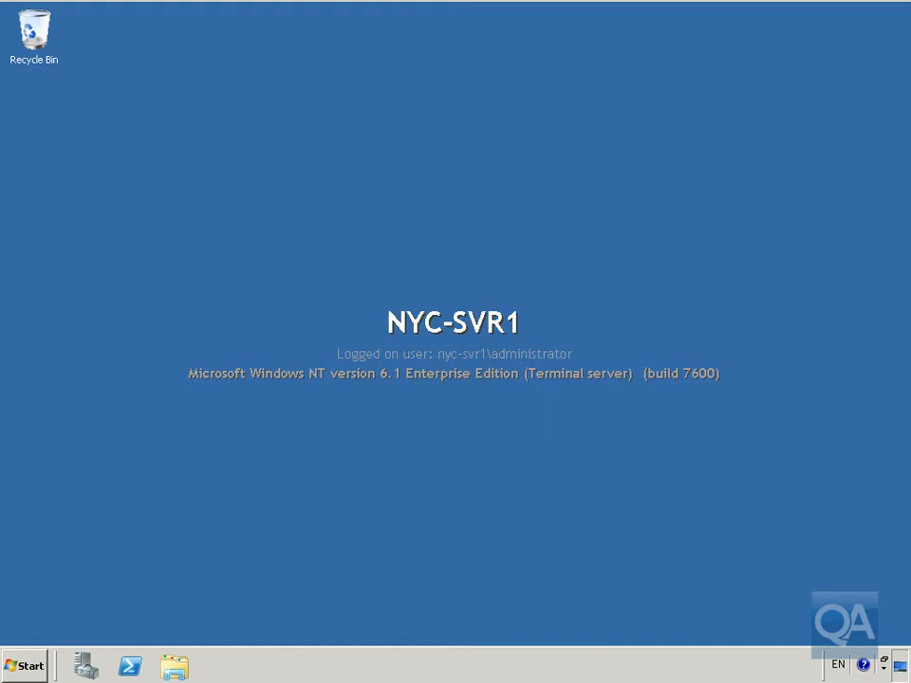
Step: Open a command prompt from the Start menu search
left_click(38, 667)
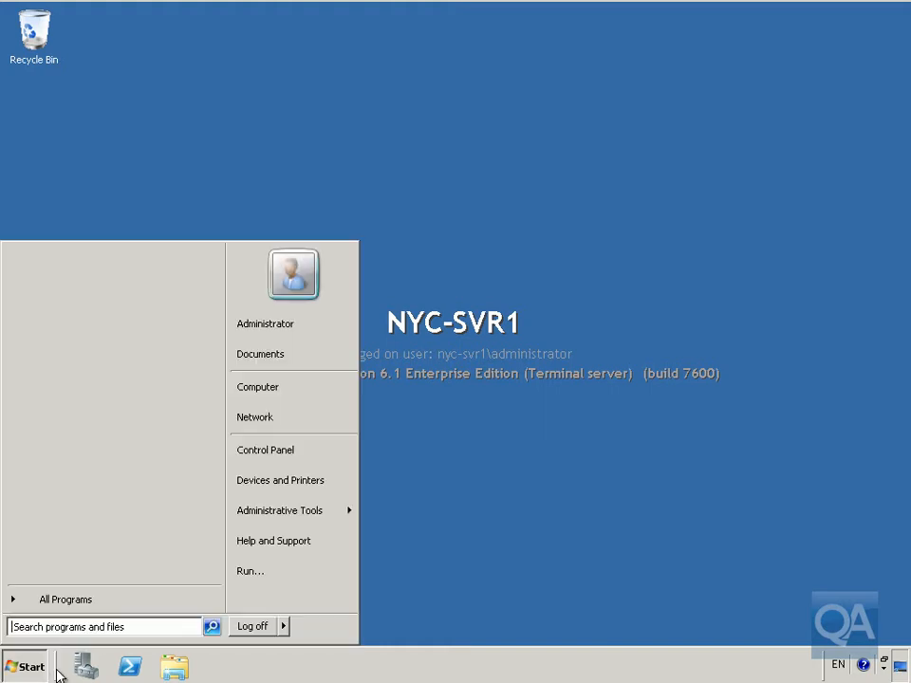
left_click(90, 627)
type("cmd")
key("Return")
Step: Telnet to the mail server nyc-ex10 on port 25
type("telnet")
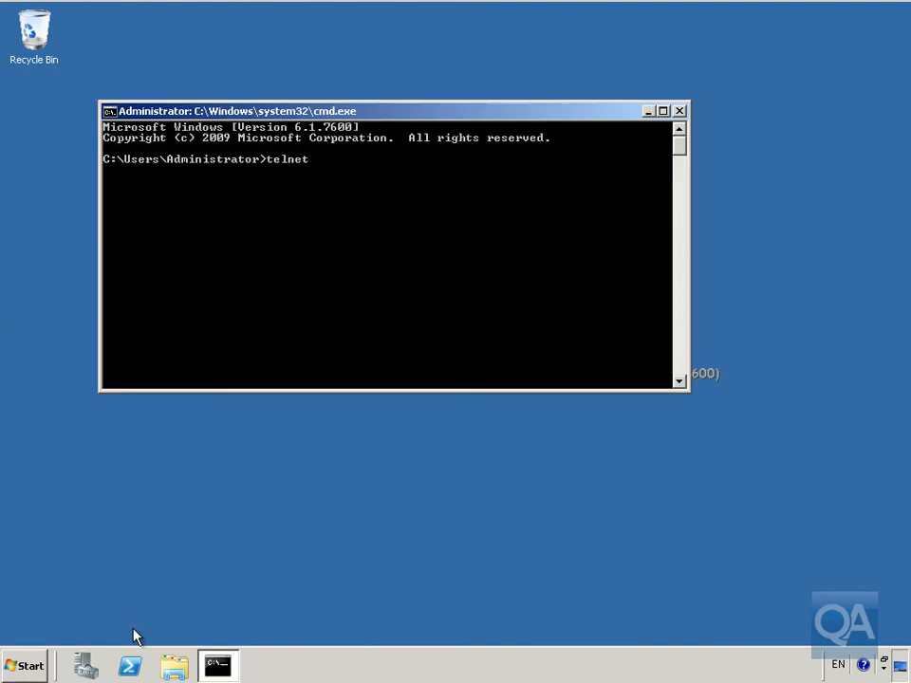
type(" nyc-ex10 25")
key("Return")
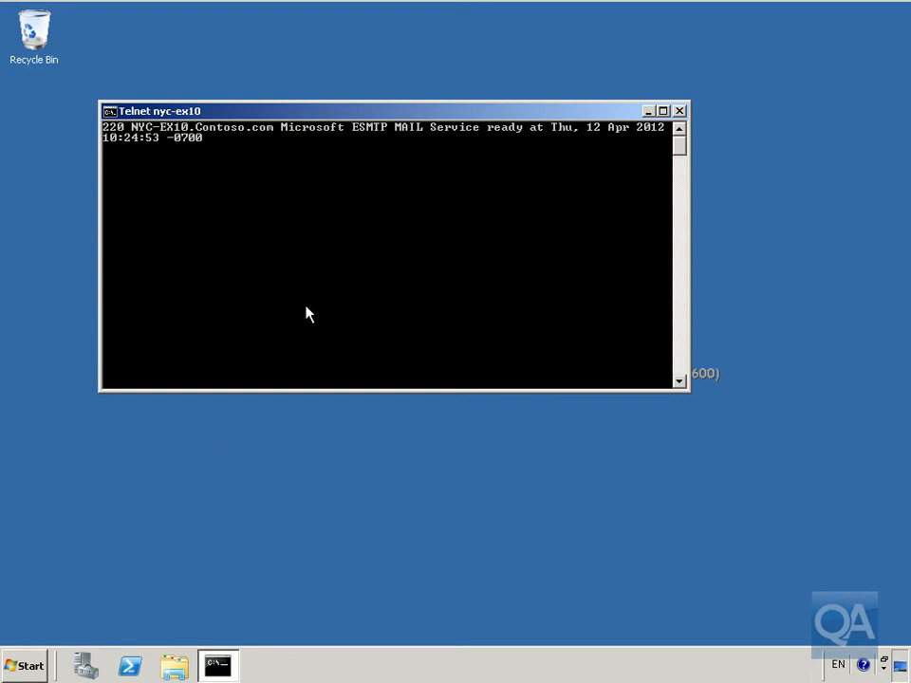
Step: Greet the SMTP server with HELO and request its list of supported commands with HELP
type("helo")
key("Return")
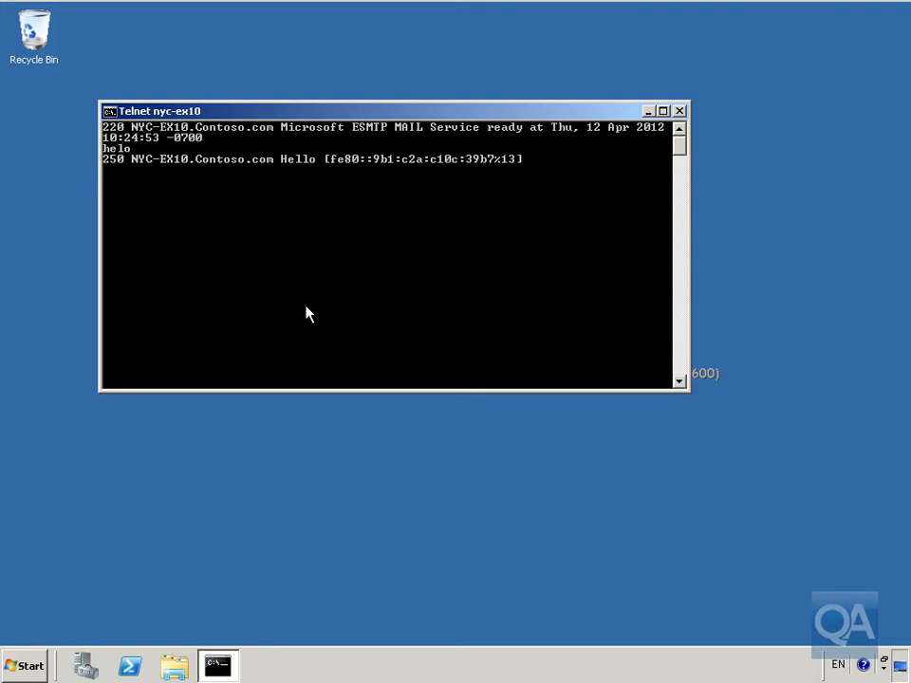
type("help")
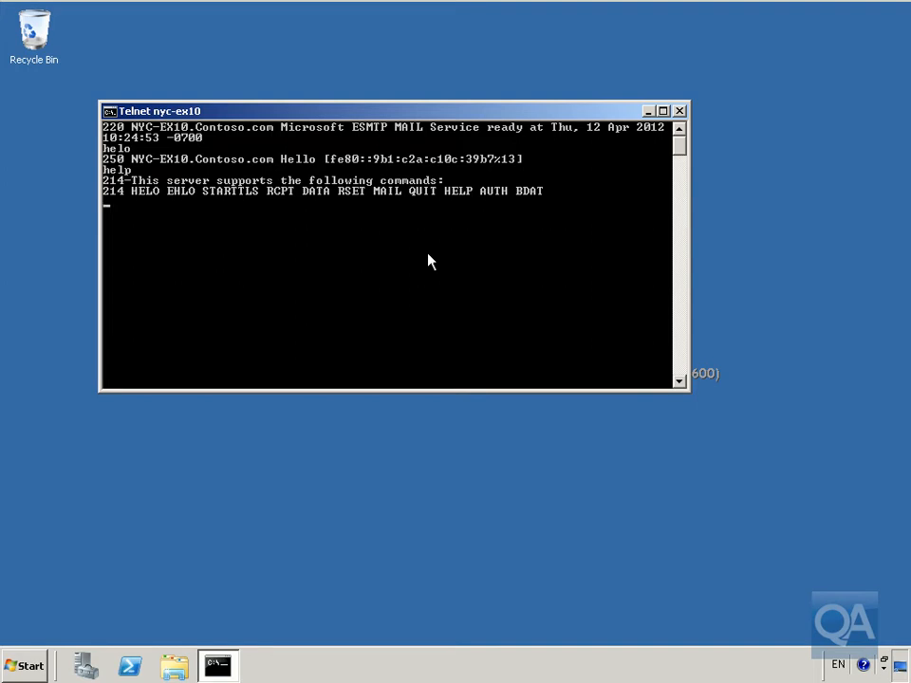
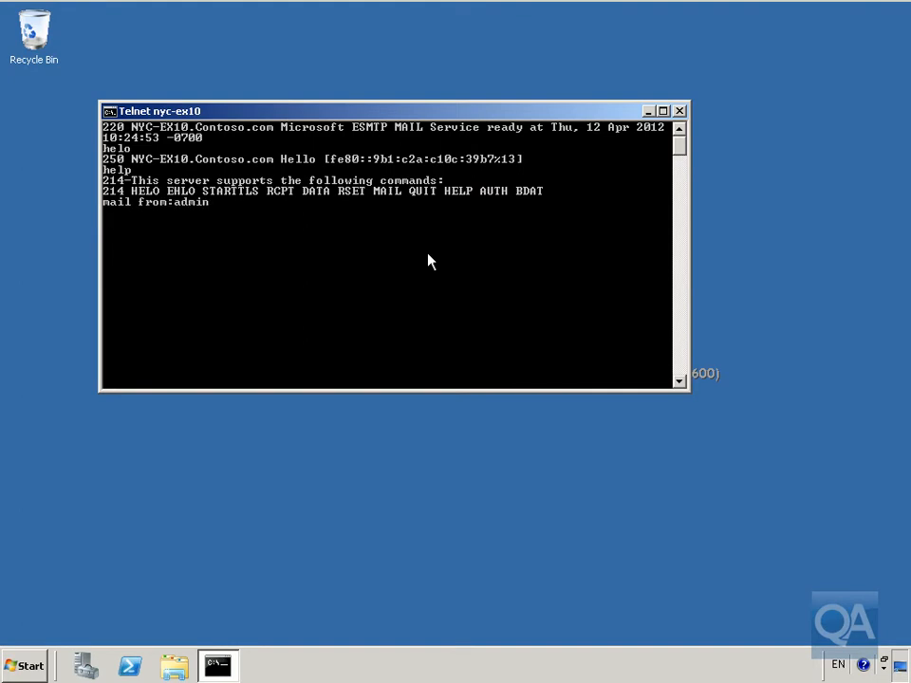
Step: Attempt a MAIL FROM command with an external internet.com sender address, then close the command prompt window
key("Return")
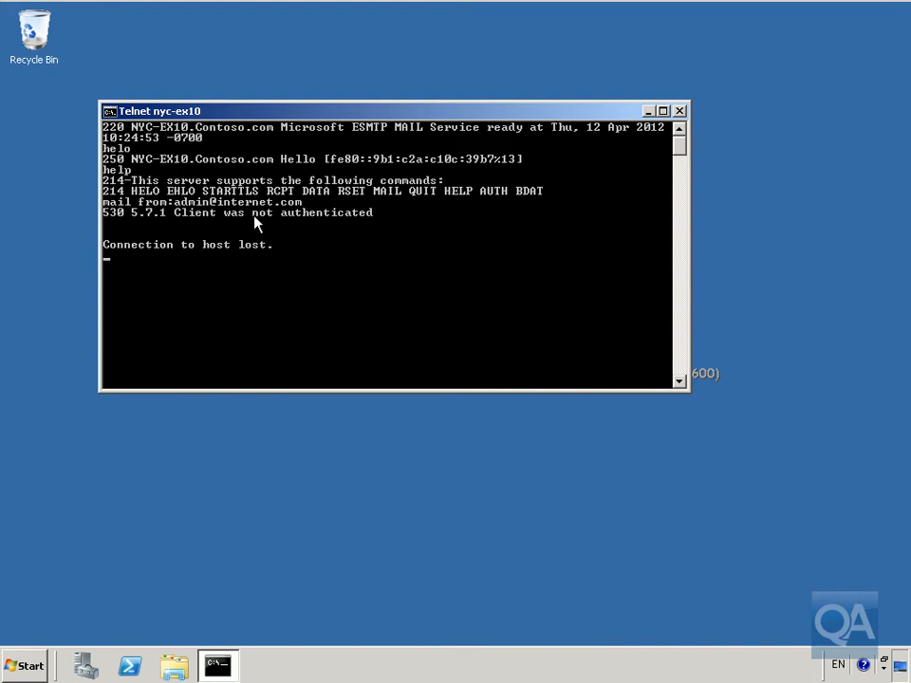
key("Return")
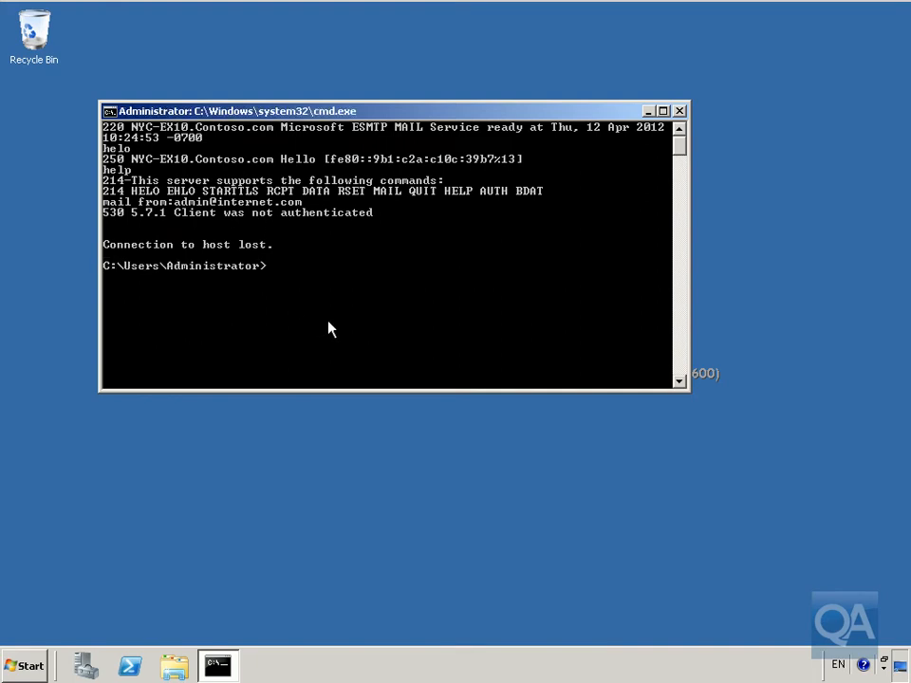
left_click(678, 112)
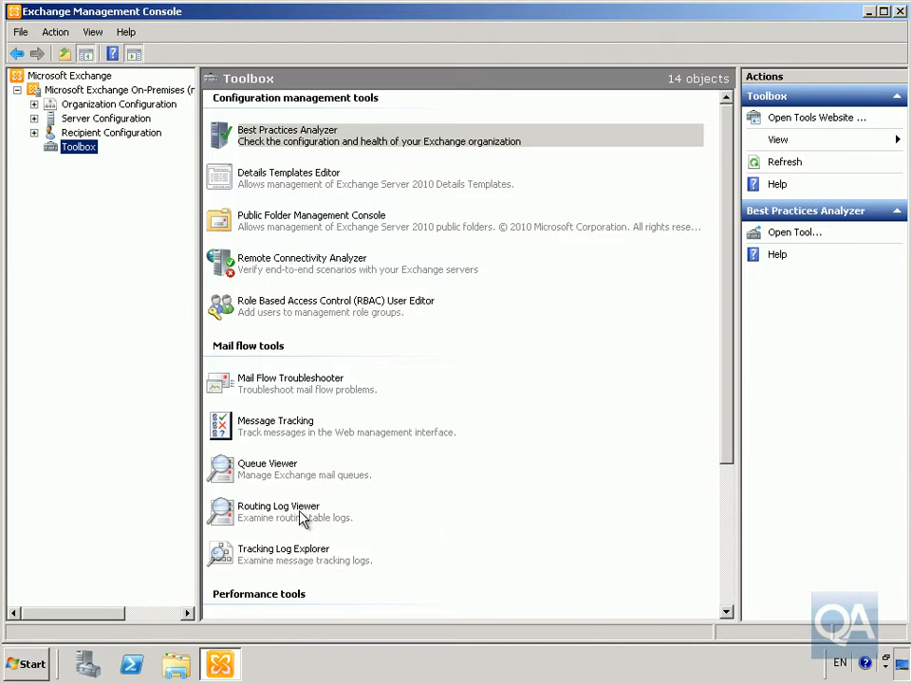
Step: Open Queue Viewer from the Toolbox and view the messages in the first routing group queue
left_click(287, 475)
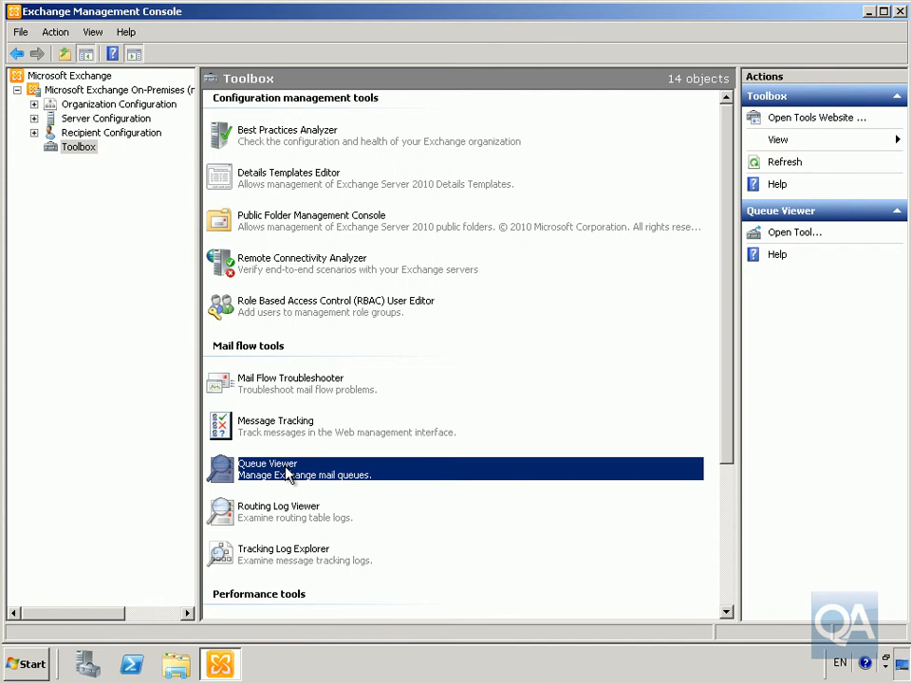
double_click(288, 475)
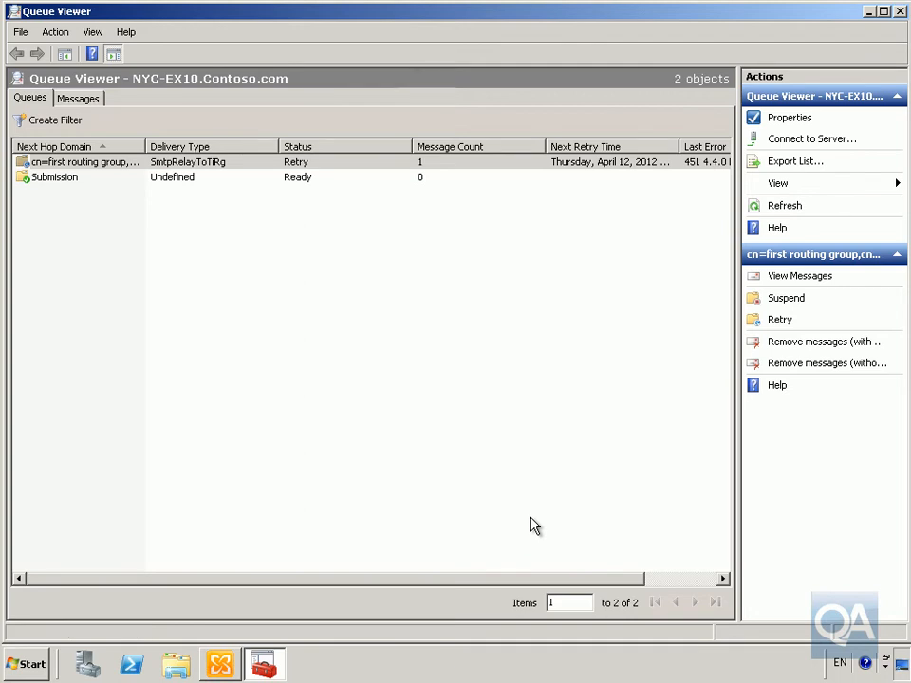
left_click(299, 173)
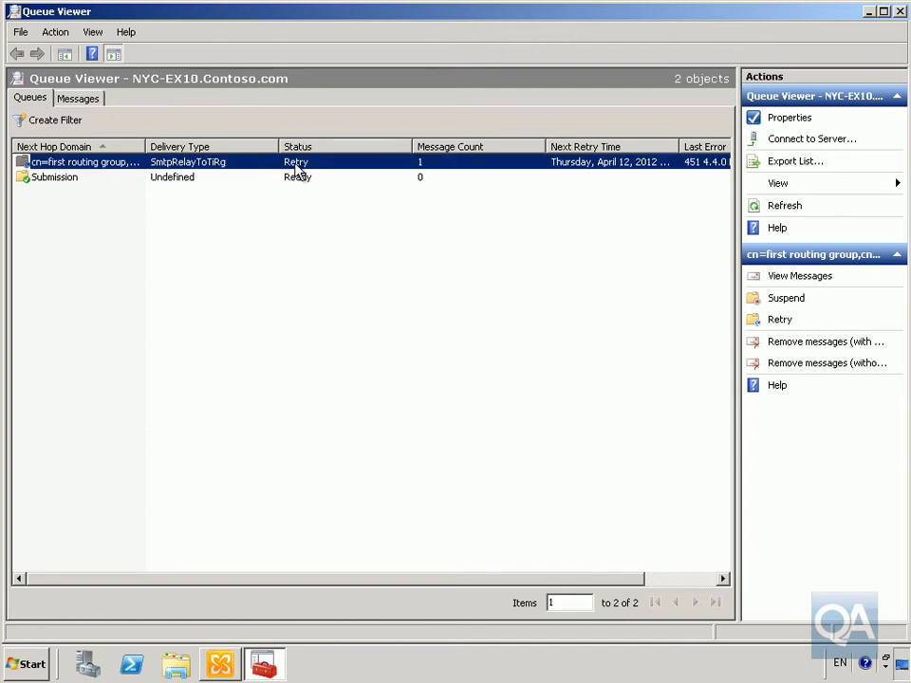
double_click(299, 179)
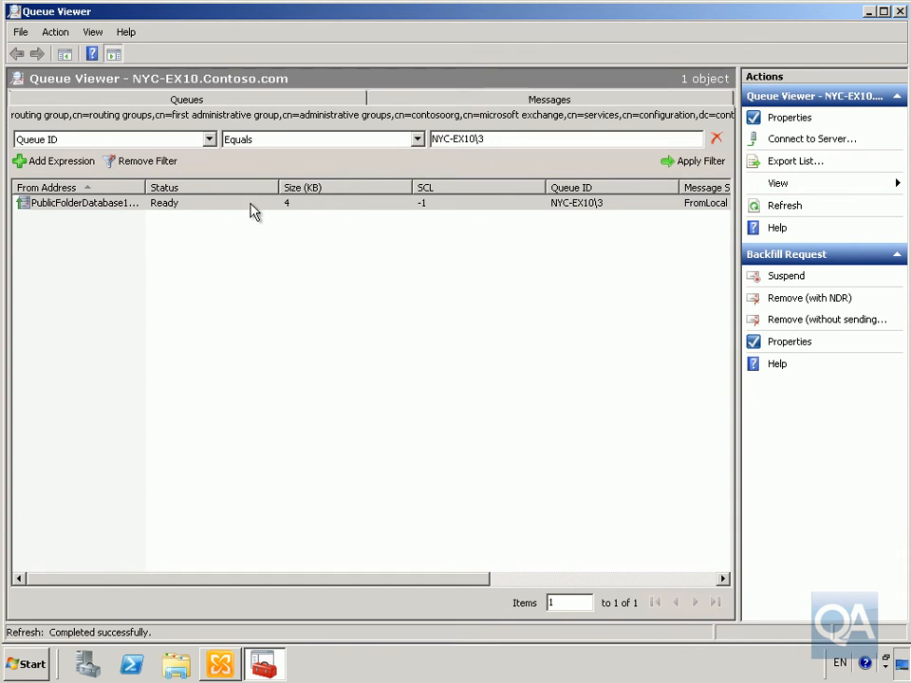
Step: Switch between the queue list and the message list to review the queued message
left_click_drag(464, 580, 427, 589)
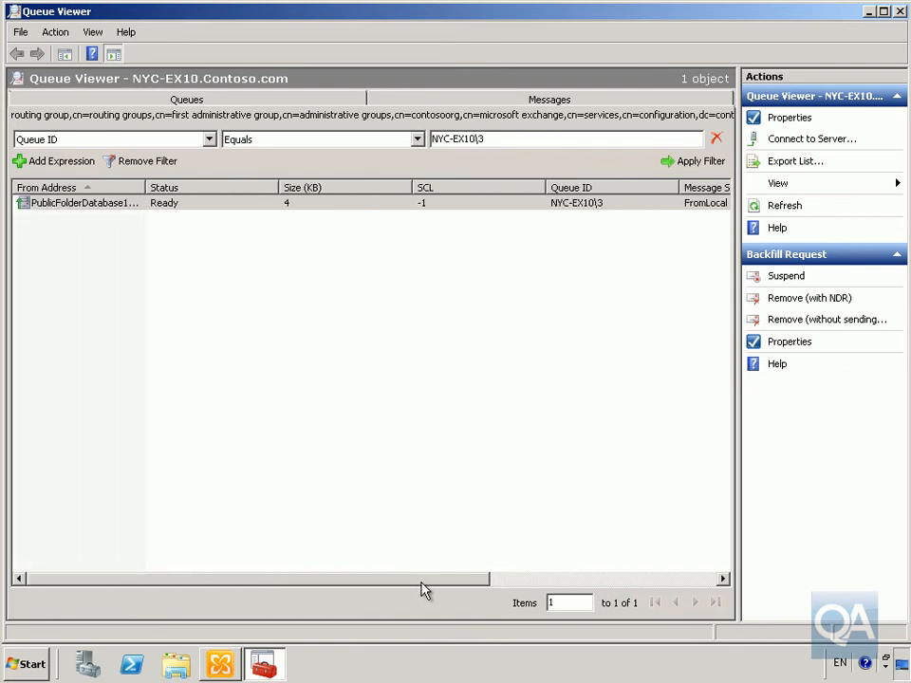
left_click(283, 102)
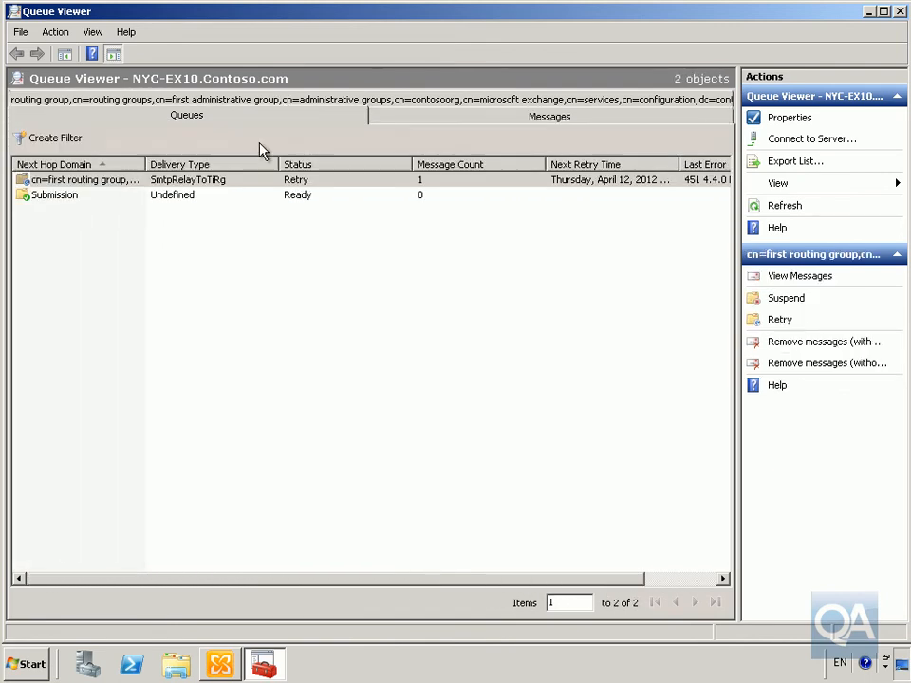
left_click(424, 116)
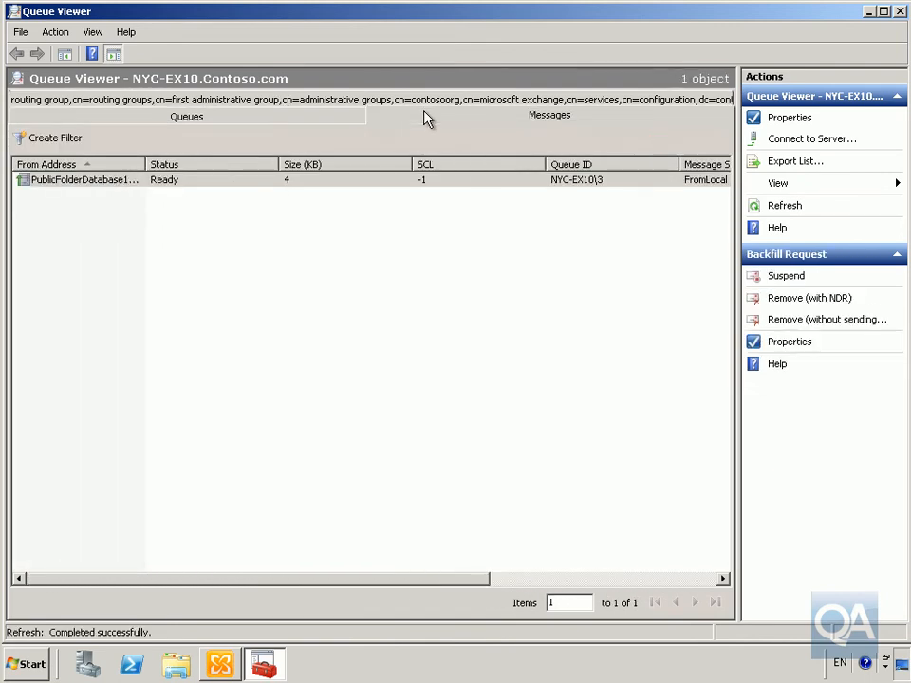
left_click(305, 121)
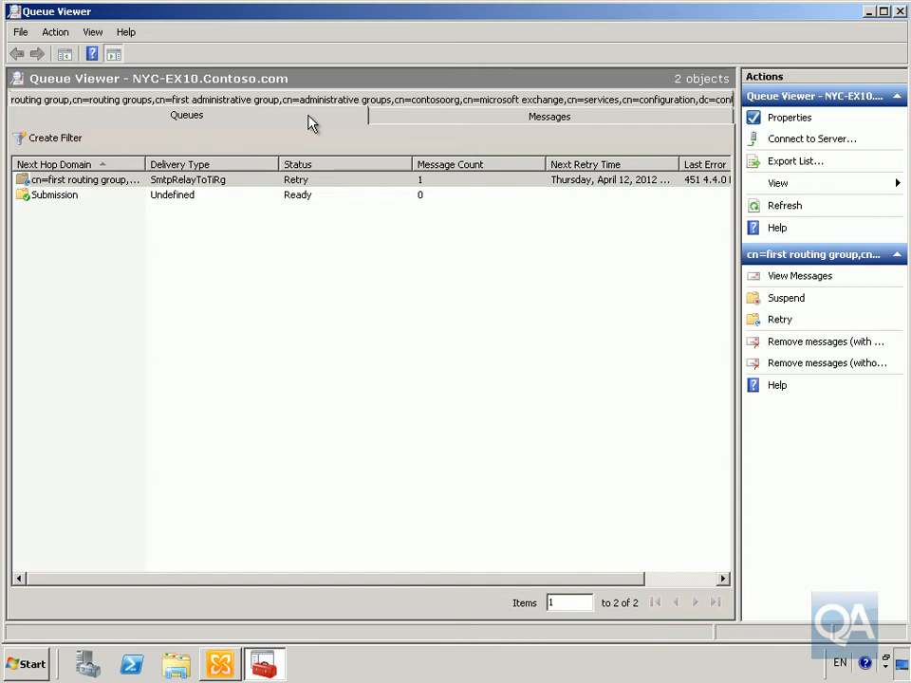
Step: Suspend the Submission queue
right_click(39, 198)
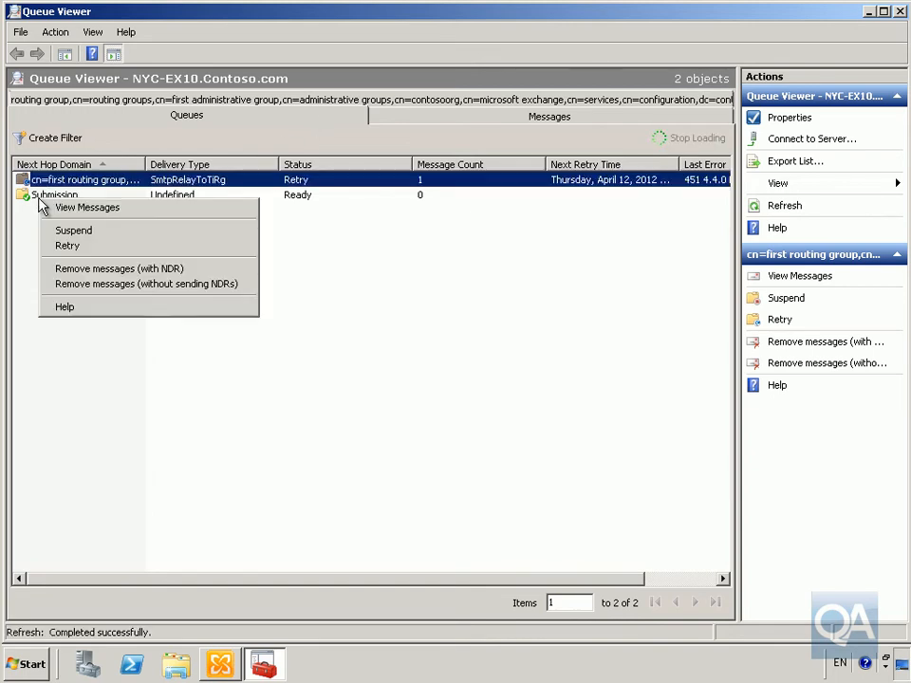
left_click(34, 196)
right_click(37, 196)
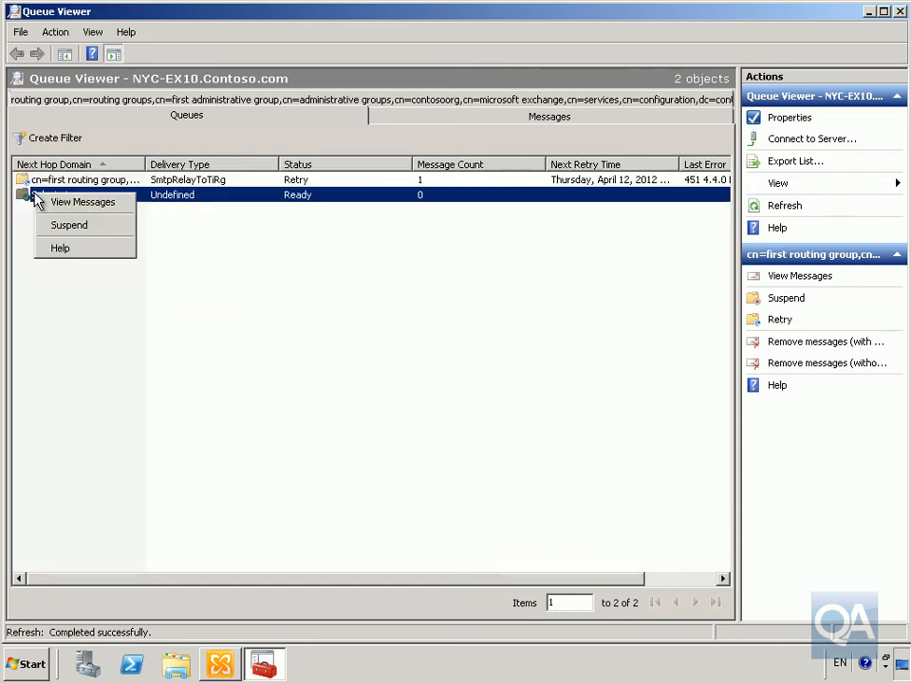
left_click(84, 228)
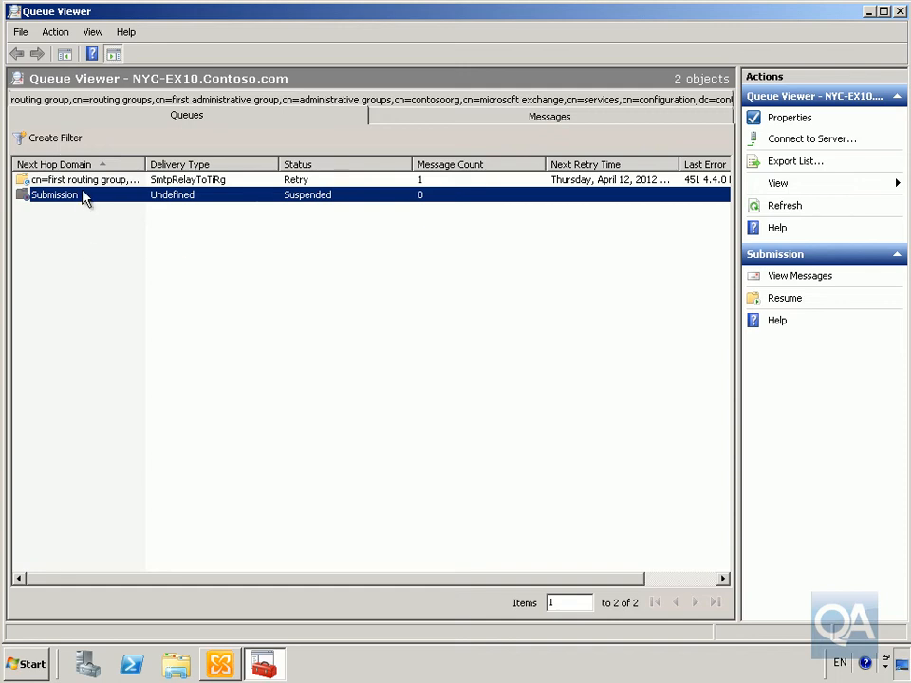
Step: Resume the Submission queue and close Queue Viewer
right_click(85, 199)
left_click(117, 223)
left_click(900, 11)
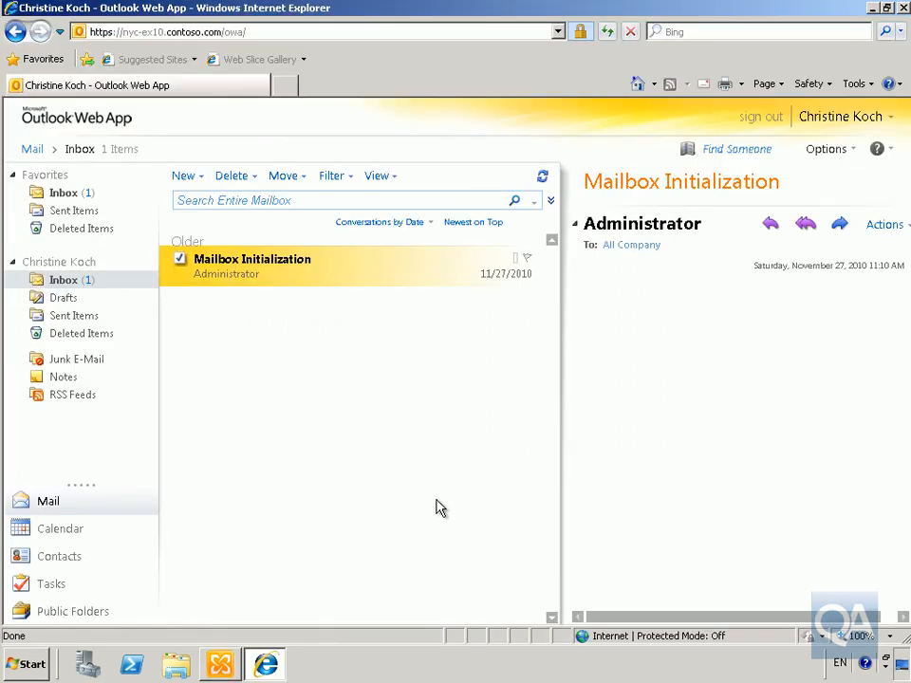
Step: Start a new message and address it to two resolved recipients from the directory
left_click(188, 183)
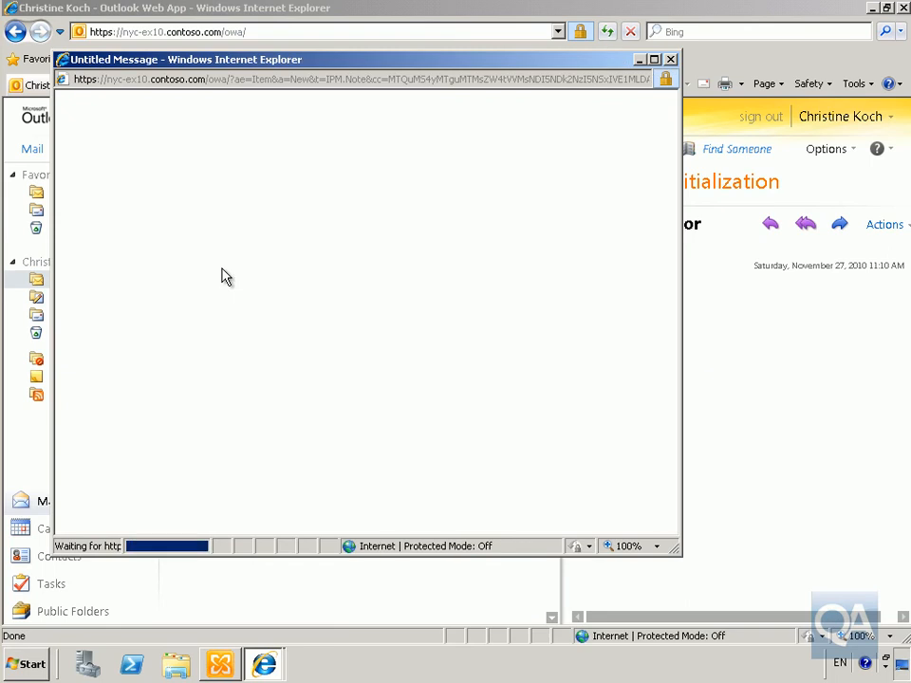
type("alan")
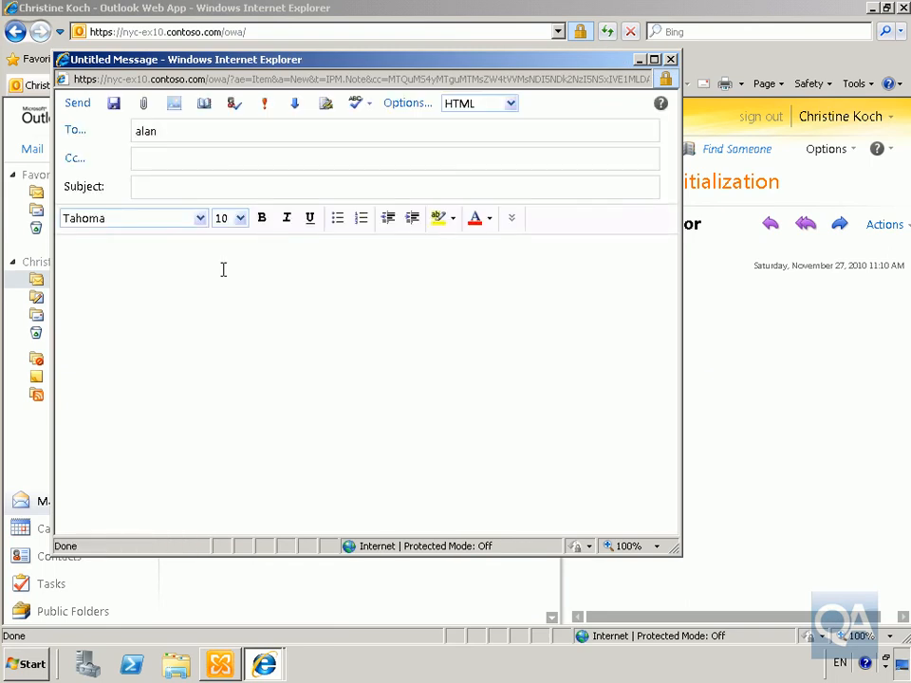
key("ctrl+k")
type(";christ")
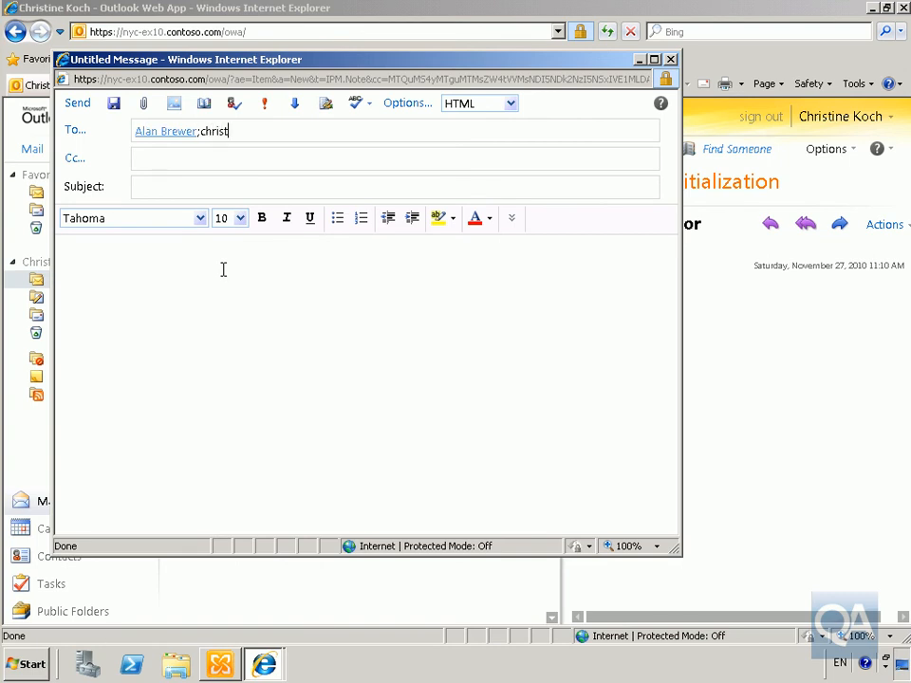
key("ctrl+k")
Step: Set the subject to "test mail to ex11" and send the message
left_click(238, 186)
type("test ")
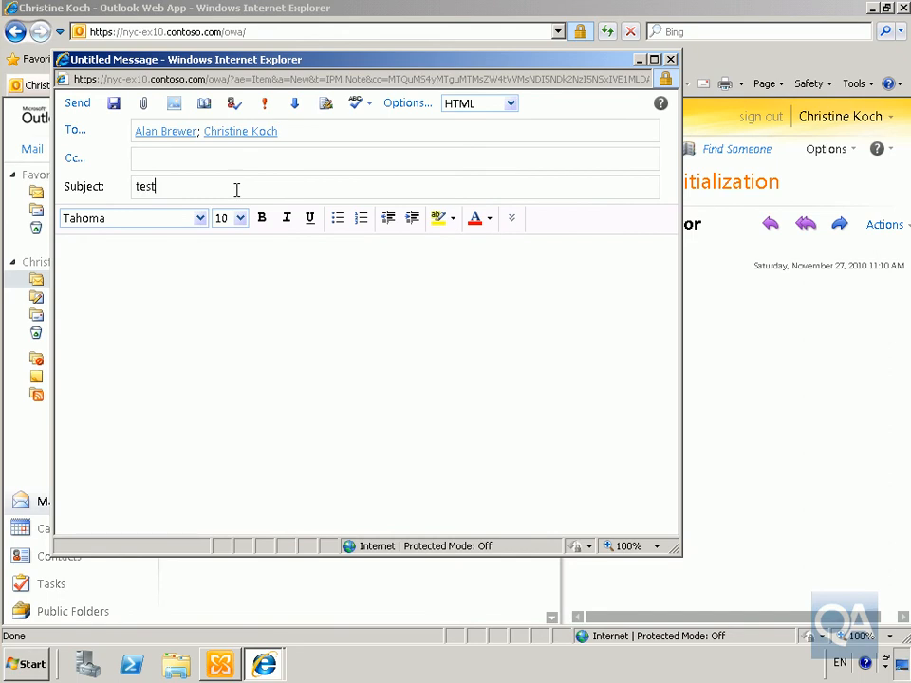
type("mail to ex11")
left_click(78, 104)
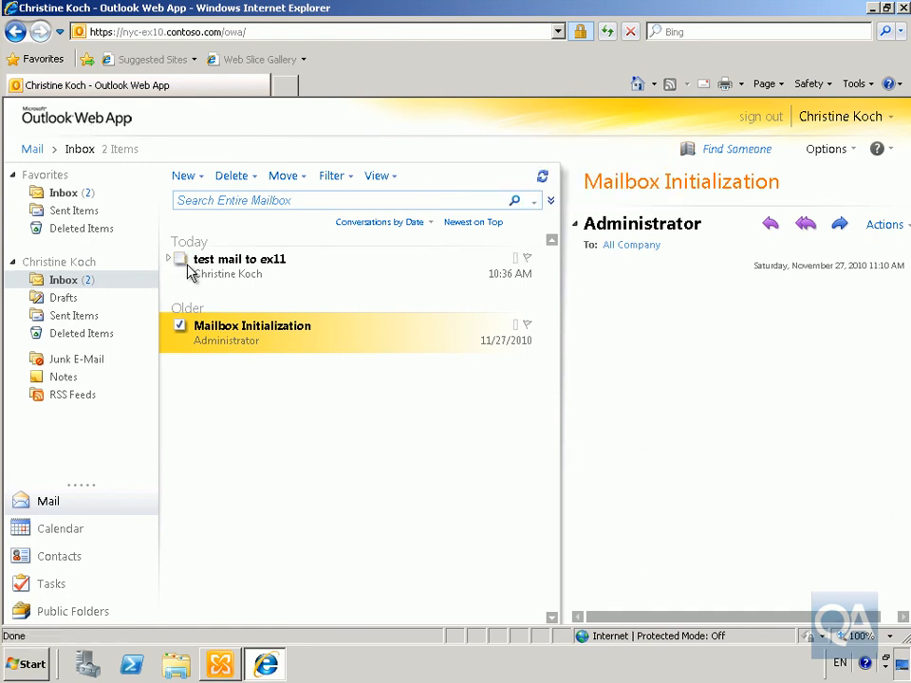
Step: Open the Message Tracking tool from the Exchange Management Console Toolbox
left_click(228, 664)
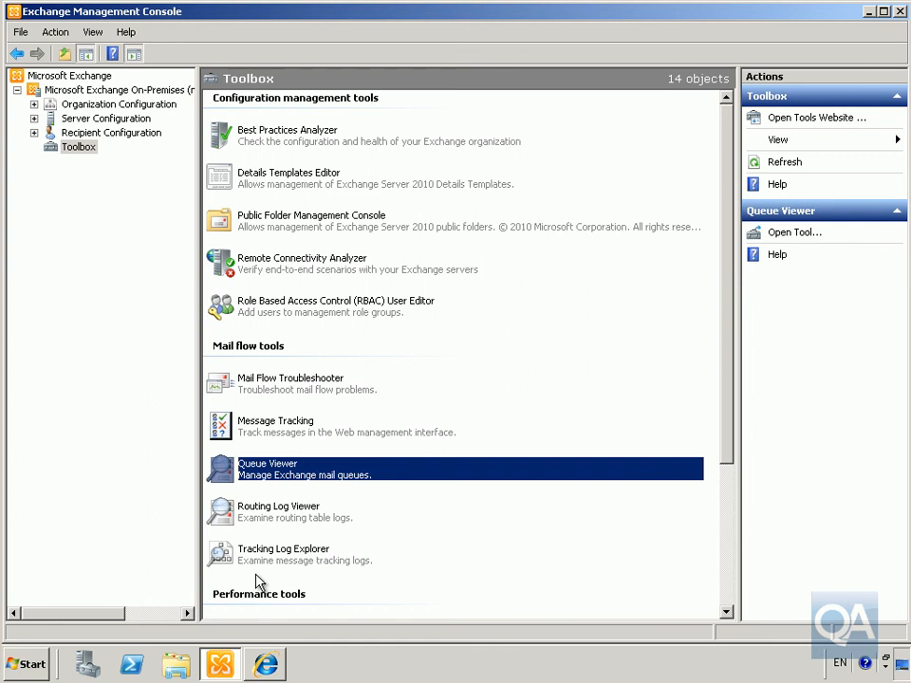
left_click(270, 434)
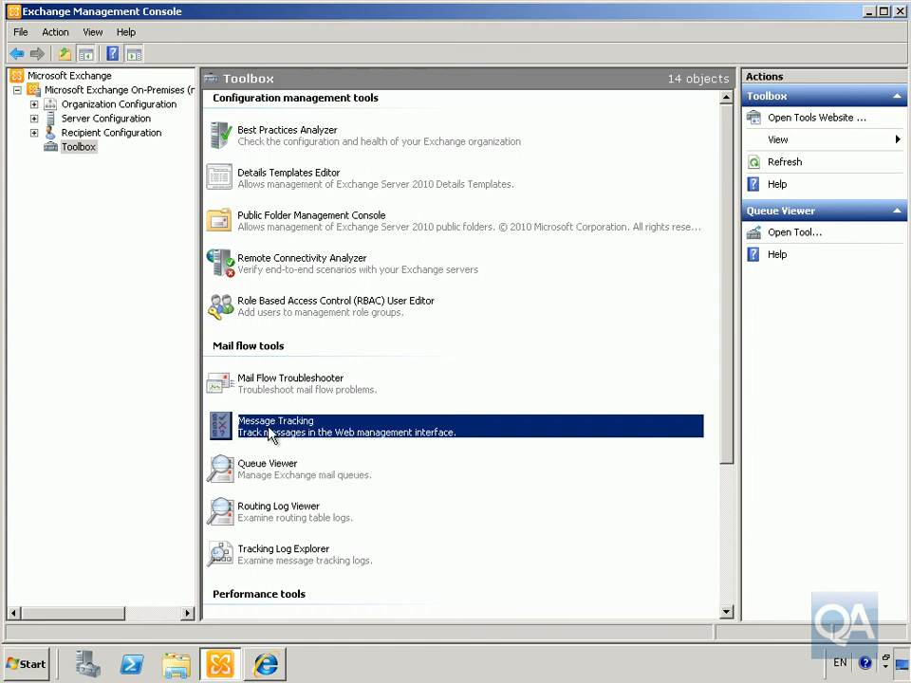
double_click(270, 434)
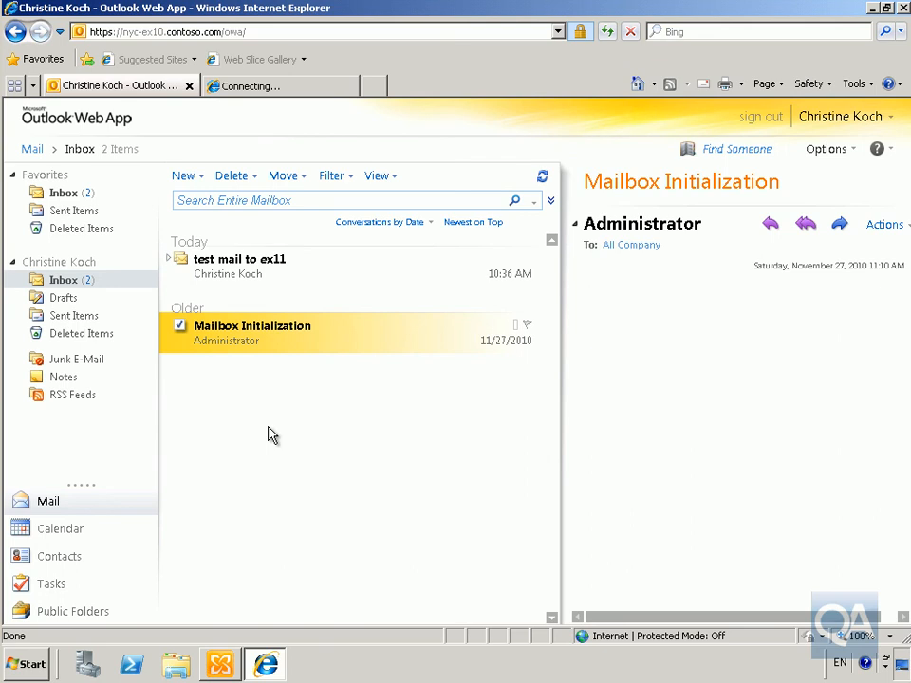
mouse_move(228, 667)
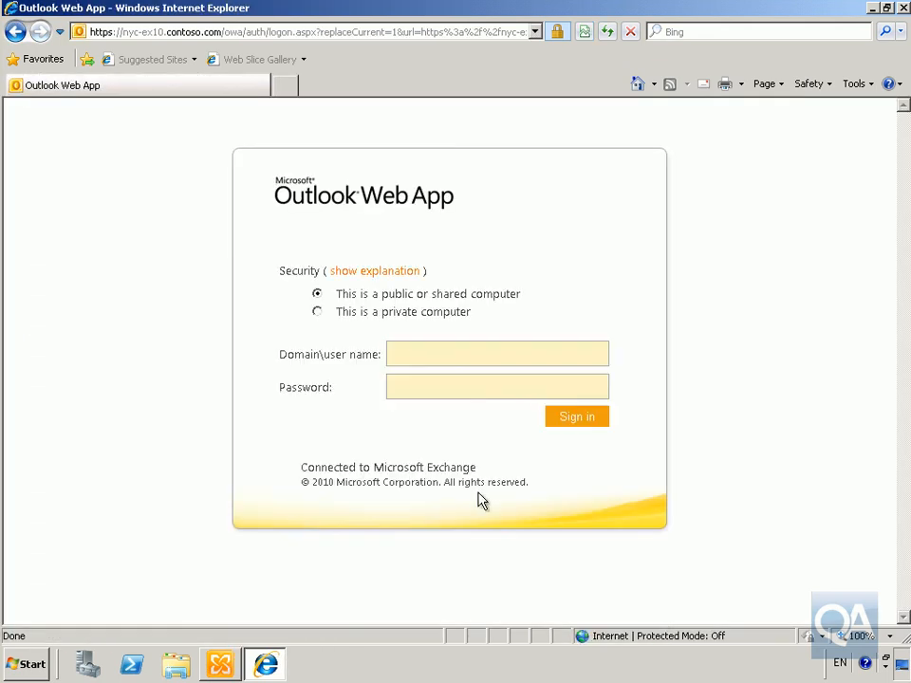
Step: Sign in to Outlook Web App with the domain administrator account and its password, accepting the language settings
left_click(464, 354)
type("contoso\\administrator")
key("Tab")
type("Pa$$w0rd")
key("Return")
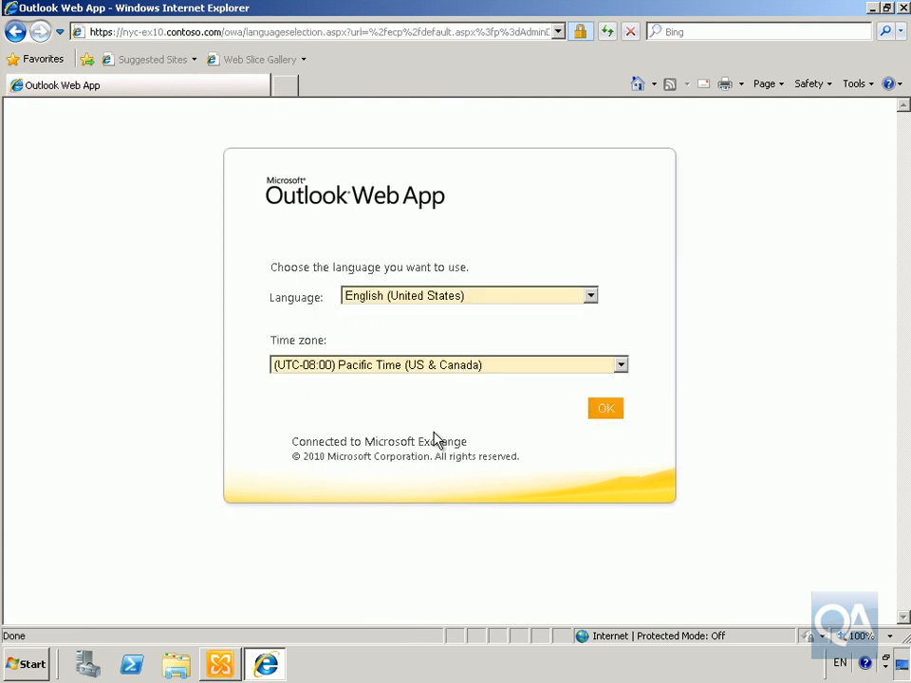
left_click(603, 410)
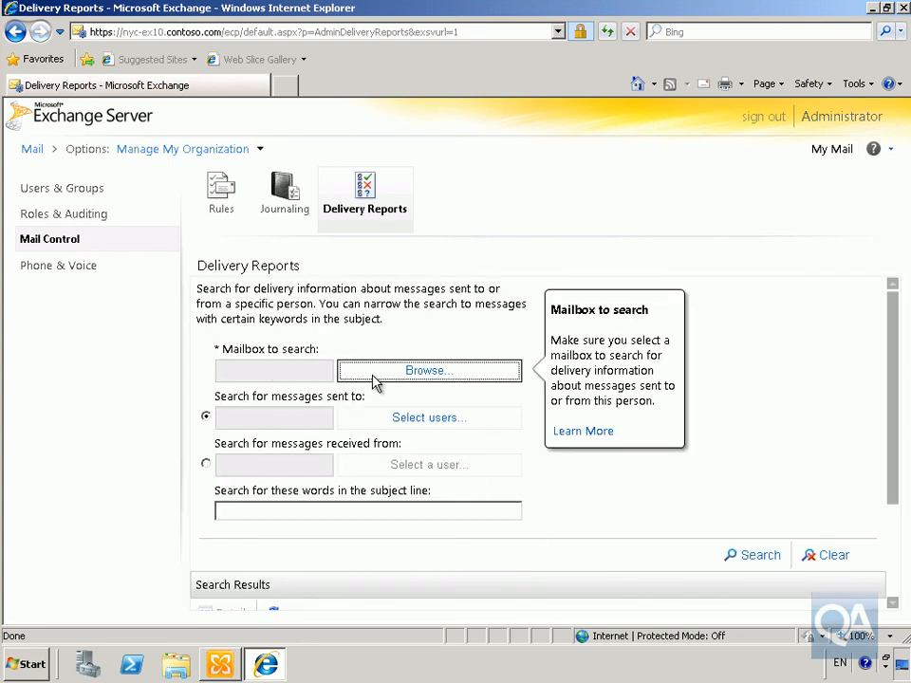
Step: Browse for and select the sending user's mailbox as the mailbox to search in Delivery Reports
left_click(344, 370)
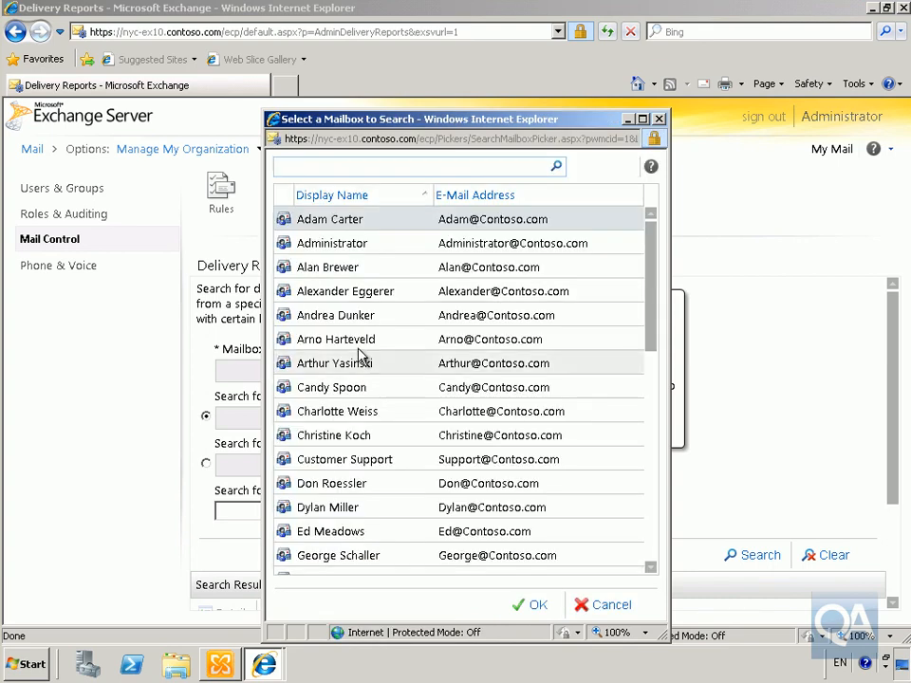
left_click(302, 436)
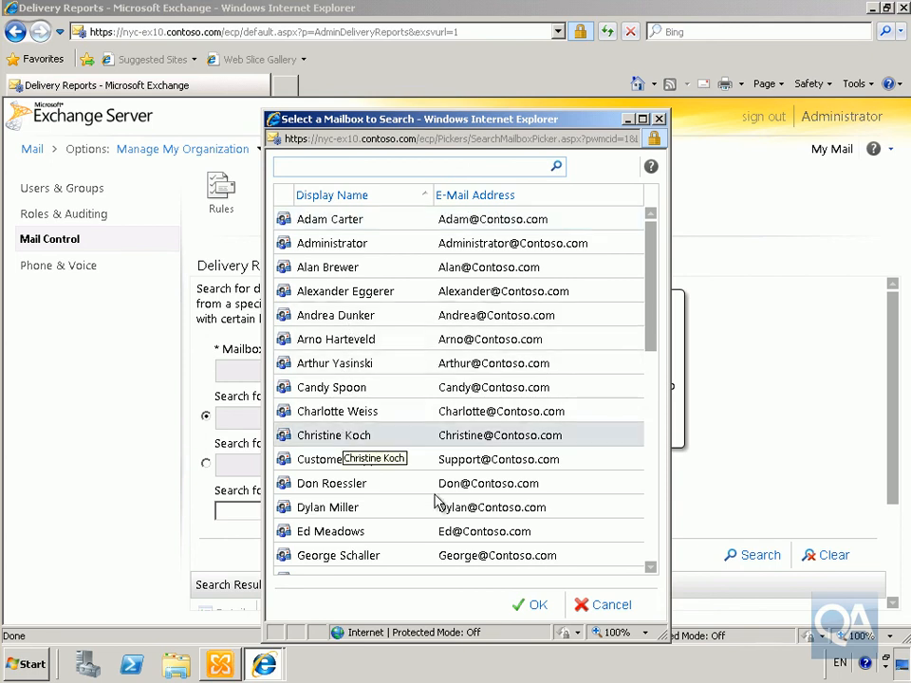
left_click(530, 607)
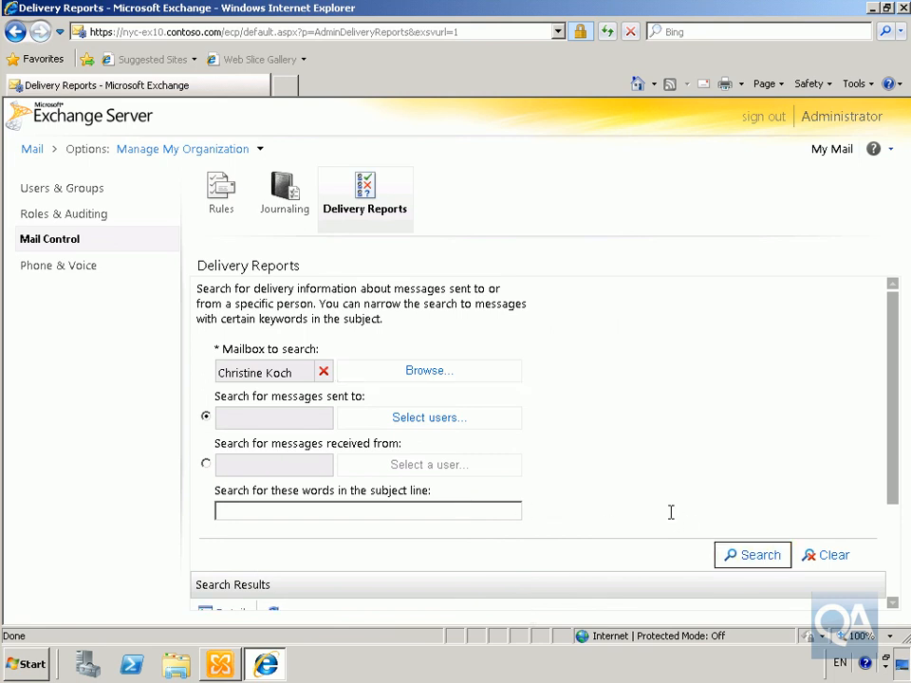
scroll(671, 518, "down", 3)
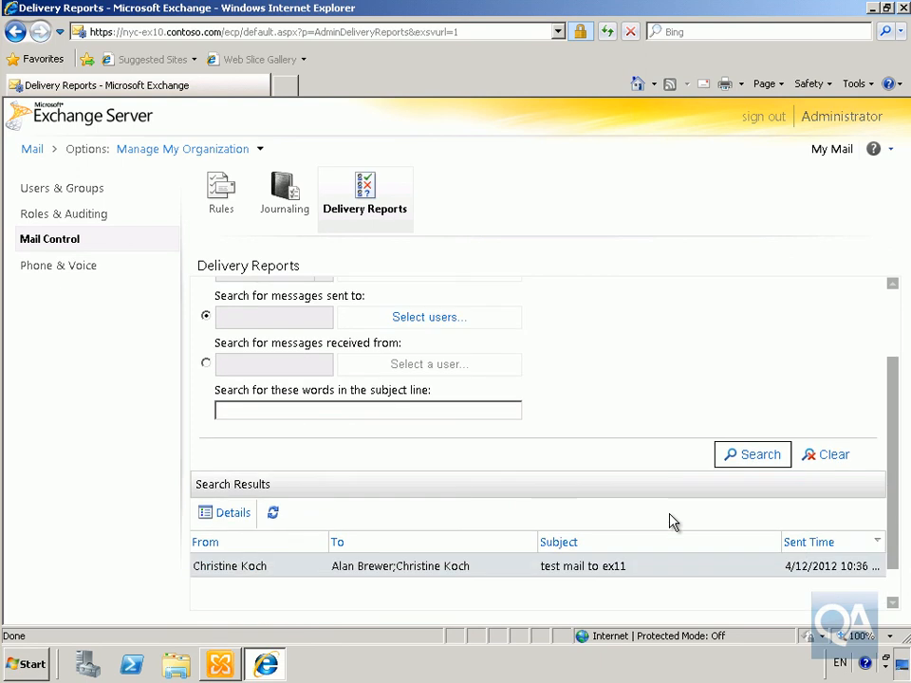